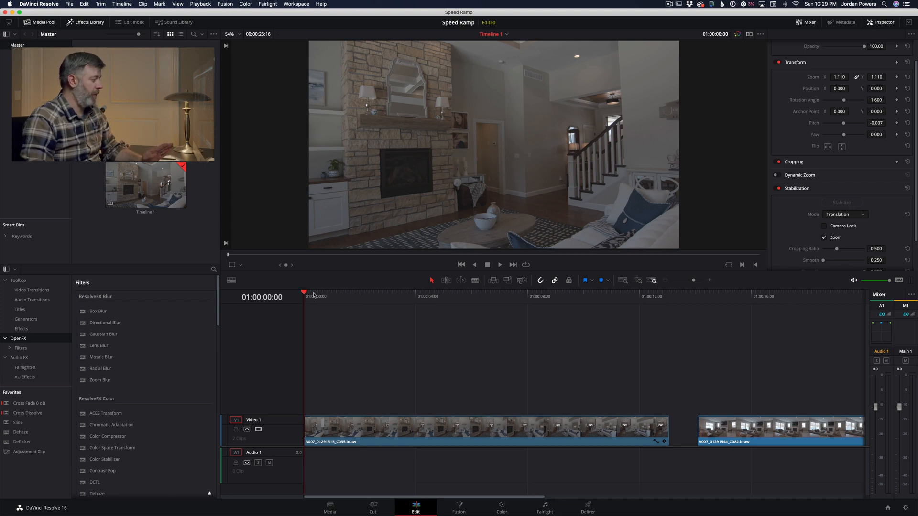
Step: Split the first timeline clip at 01:00:03:14 and again about nine and a half seconds in
drag(313, 295, 405, 295)
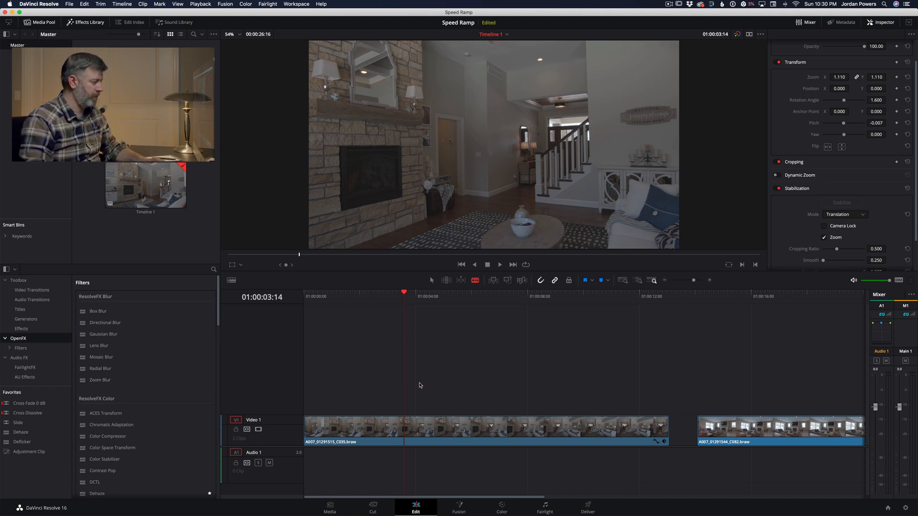
click(404, 428)
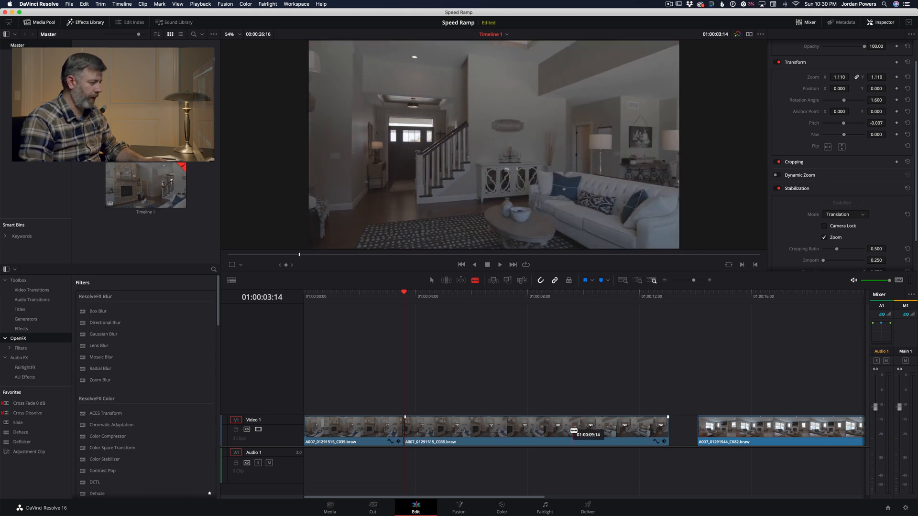
click(568, 428)
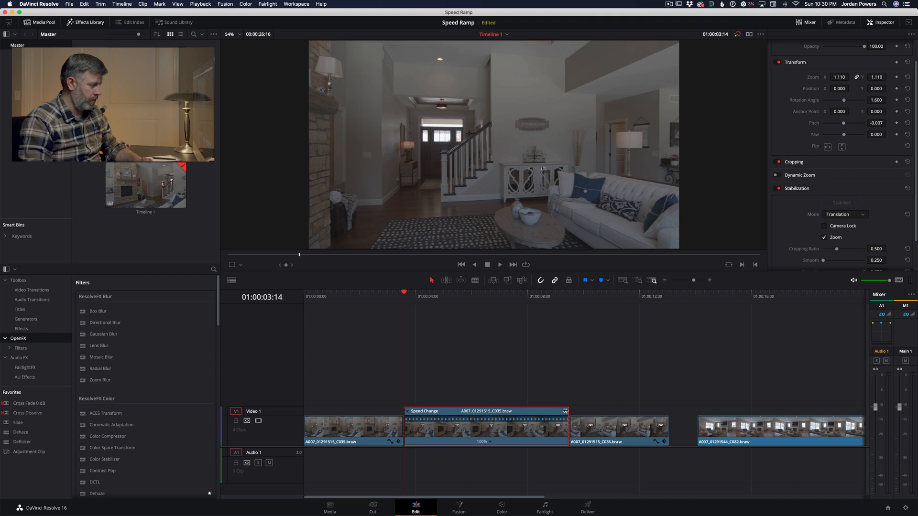
Step: Speed up the middle section of the split clip to about 650% and close the gap behind it
drag(565, 411, 476, 405)
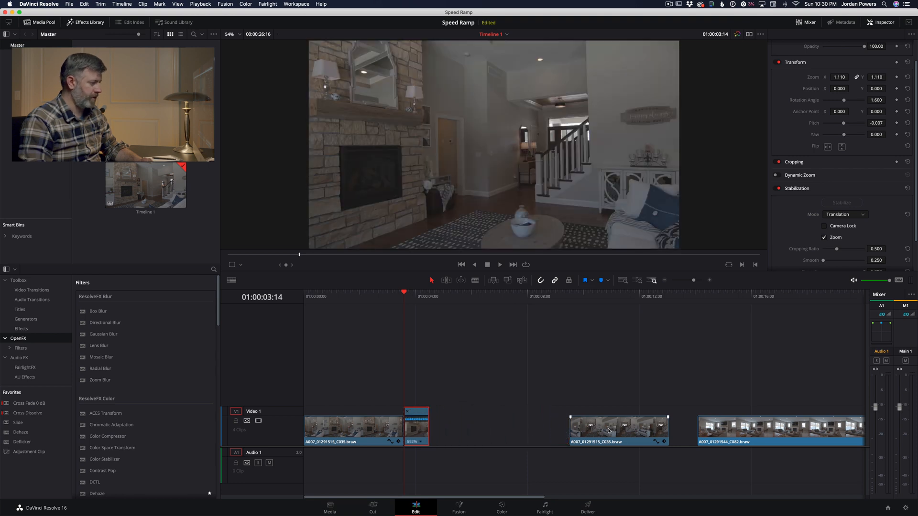
drag(602, 428, 490, 427)
Step: Play through the sped-up section, and undo the cuts, speed change and clip move to restore the single original clip
click(342, 298)
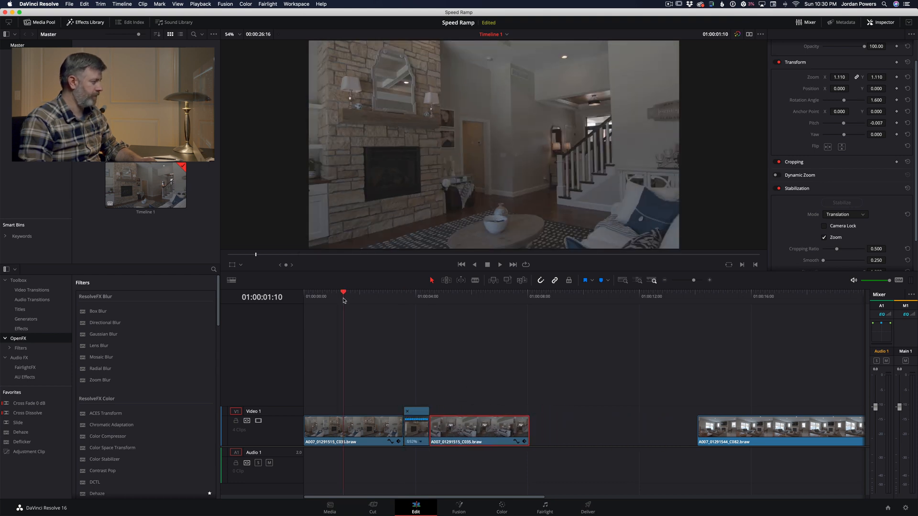
key(space)
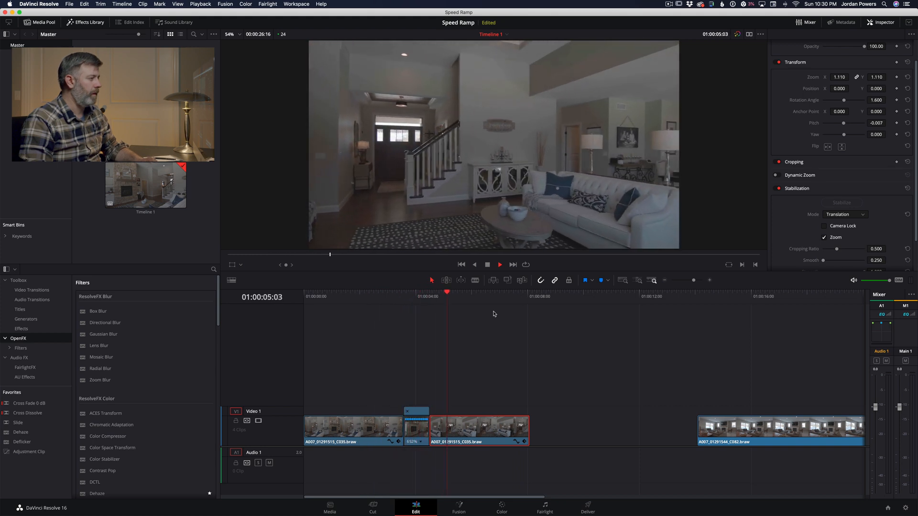
key(space)
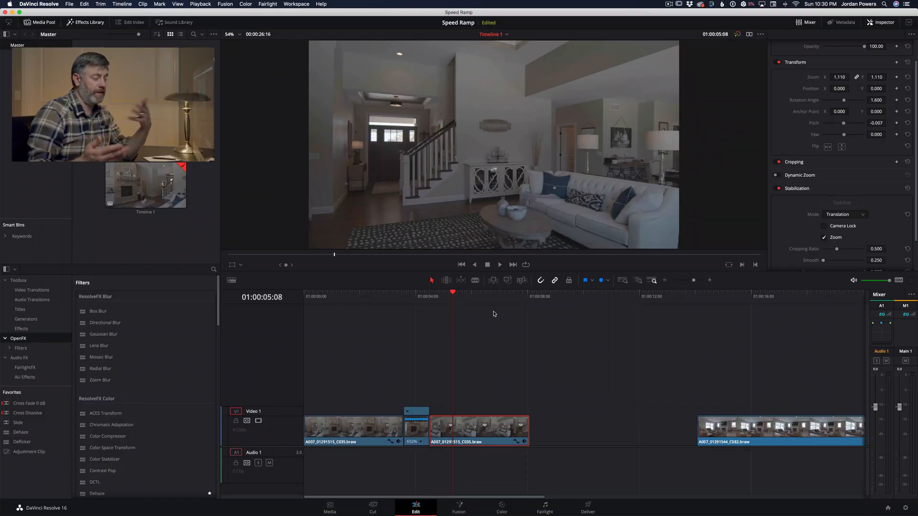
click(393, 300)
key(space)
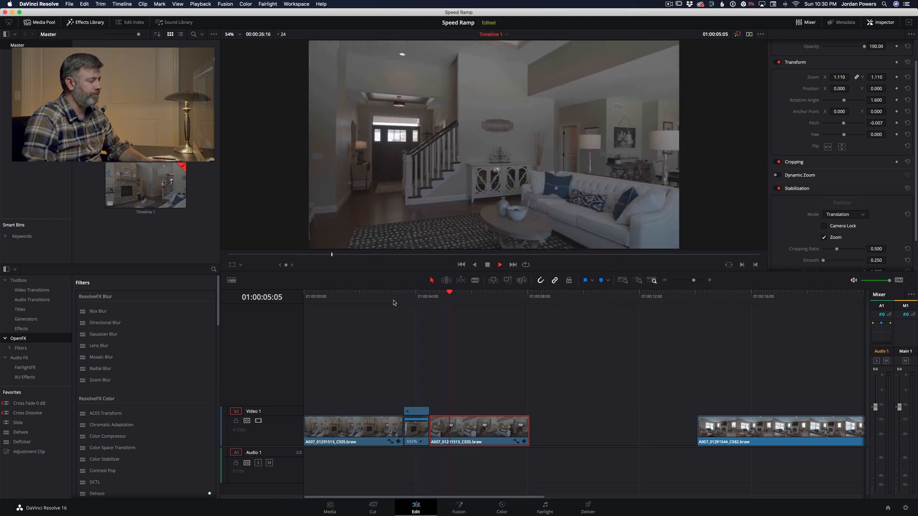
key(space)
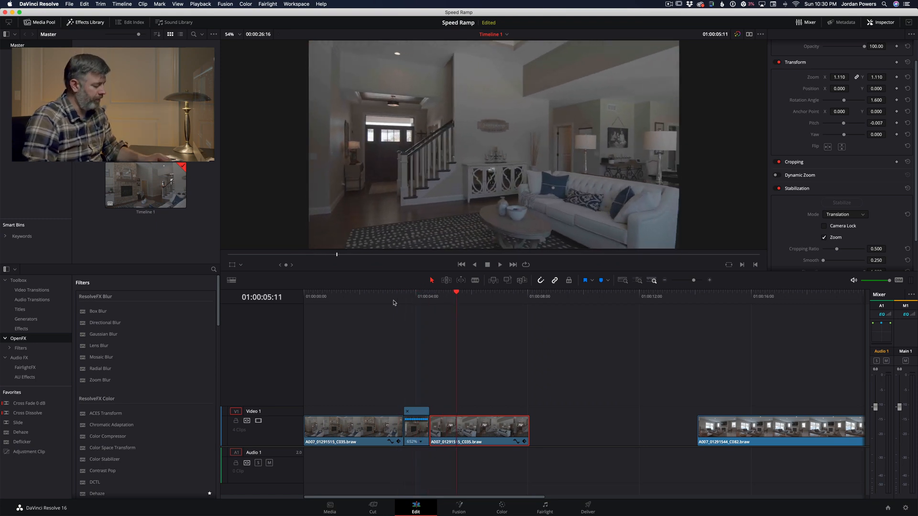
key(super+z)
key(super+z)
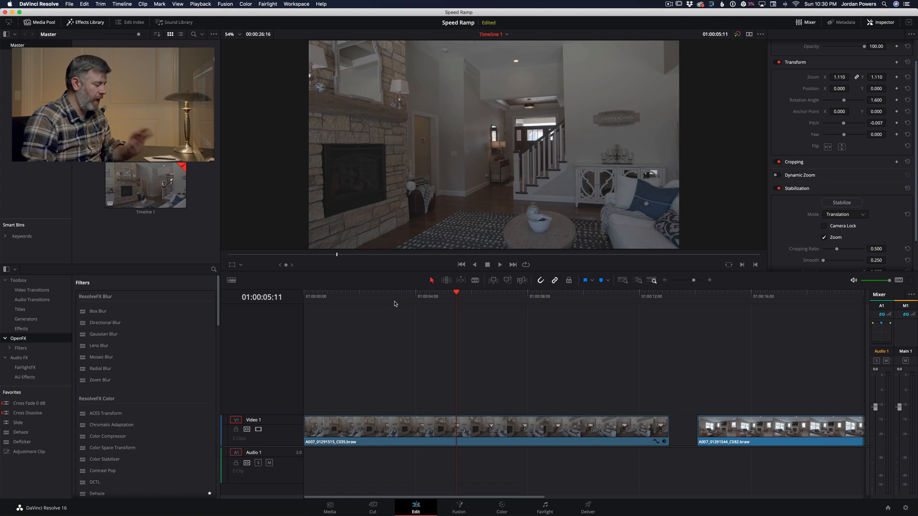
Step: Open the retime curve for the first clip and display Retime Speed instead of Retime Frame
right_click(395, 432)
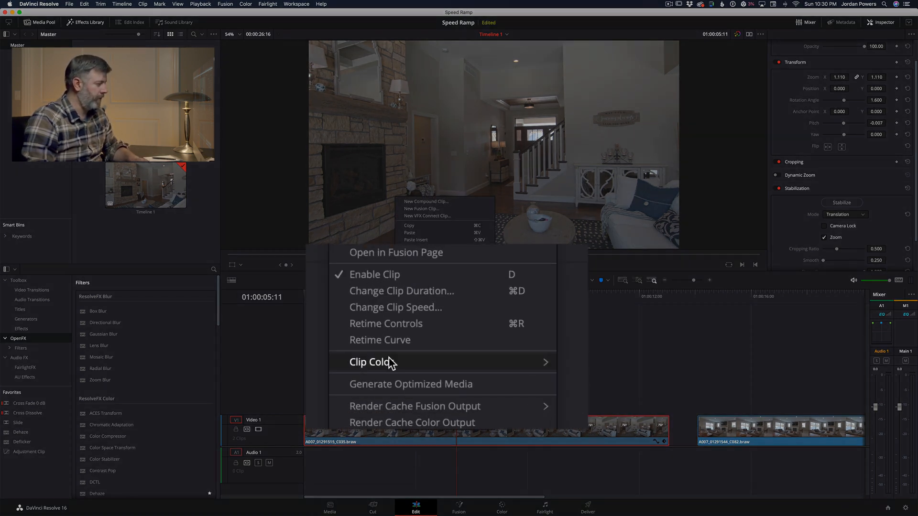
click(390, 341)
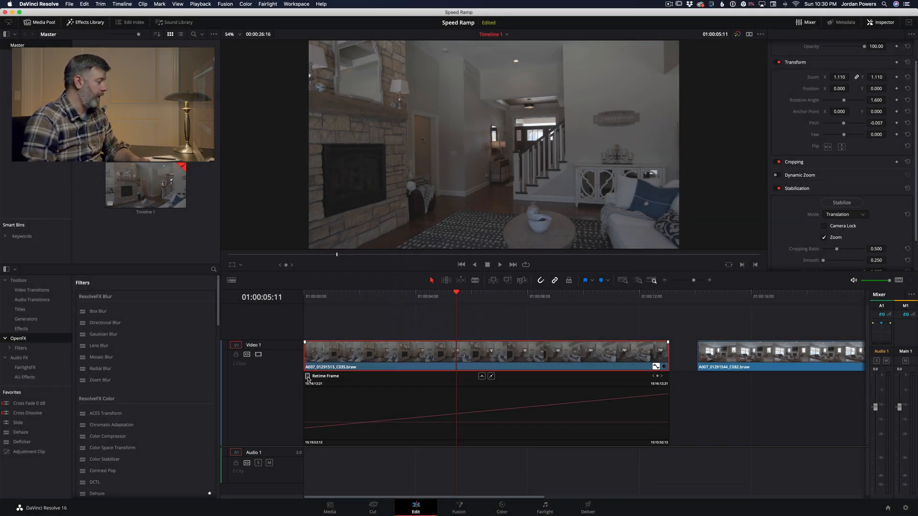
click(308, 377)
click(351, 381)
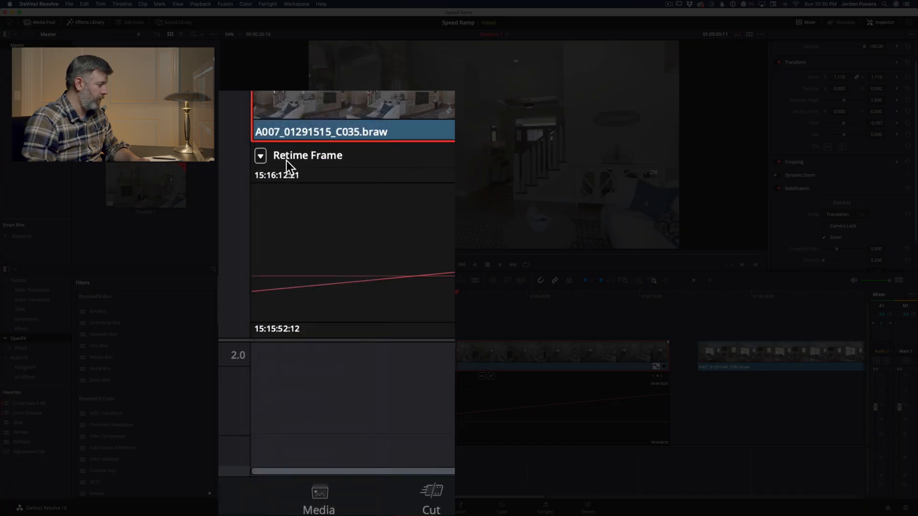
click(259, 156)
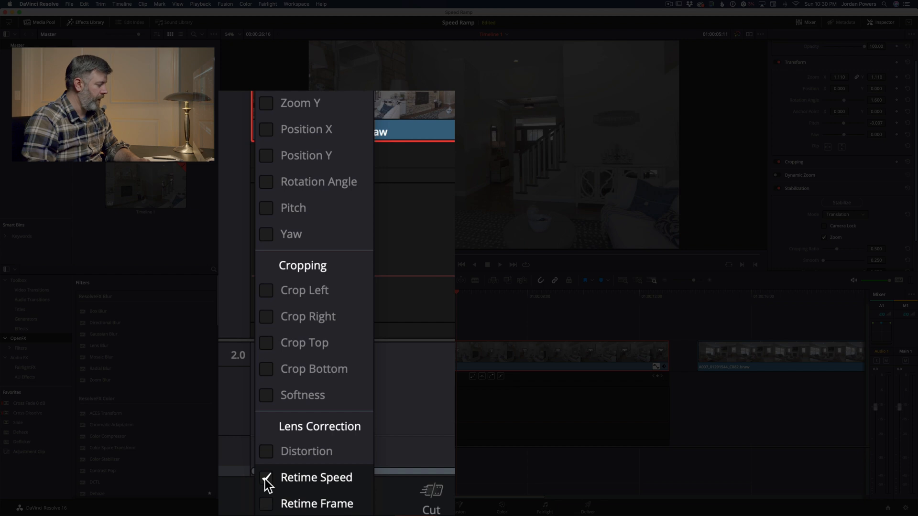
click(424, 417)
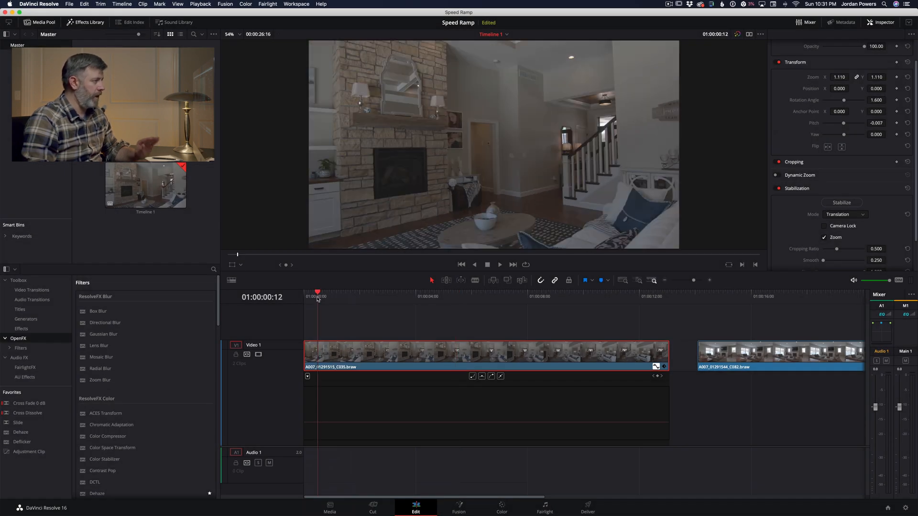
Step: Scrub the first clip to locate the ramp's limits and set Retime Speed keyframes about two seconds in and at 01:00:10:13
drag(319, 300, 370, 300)
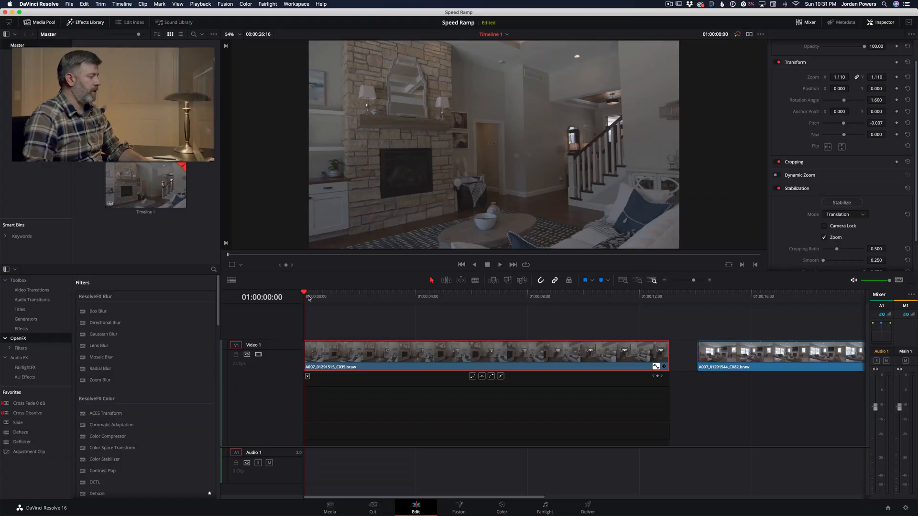
drag(309, 298, 325, 295)
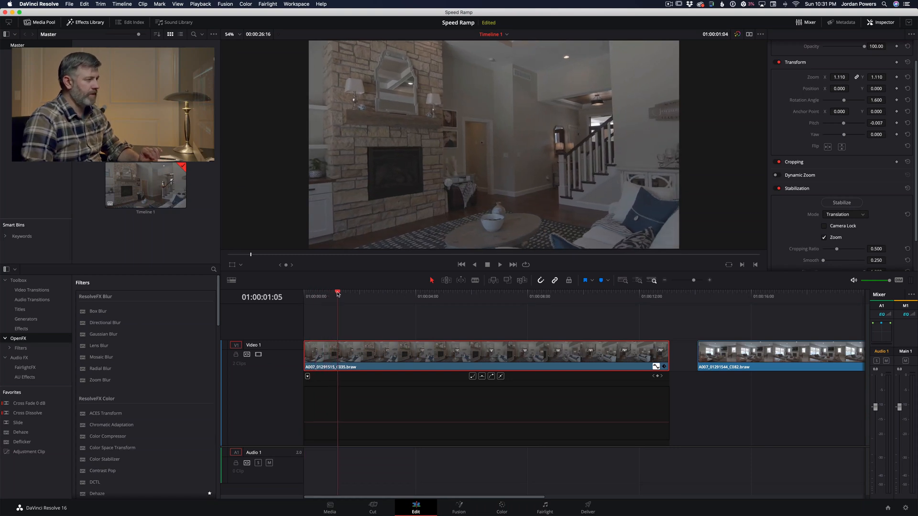
drag(345, 292, 366, 290)
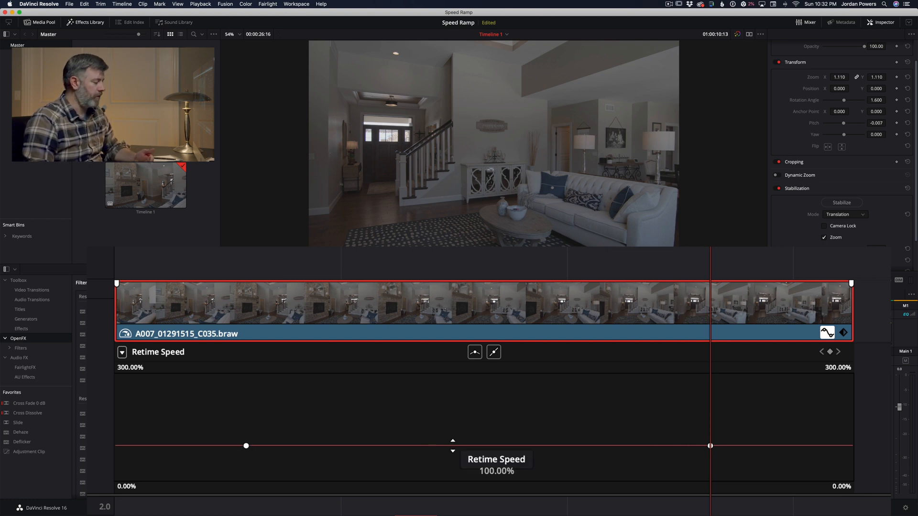
Step: Raise the retime speed between the two keyframes to nearly 300% and play the section back
drag(452, 446, 433, 380)
drag(354, 425, 354, 396)
mouse_move(304, 396)
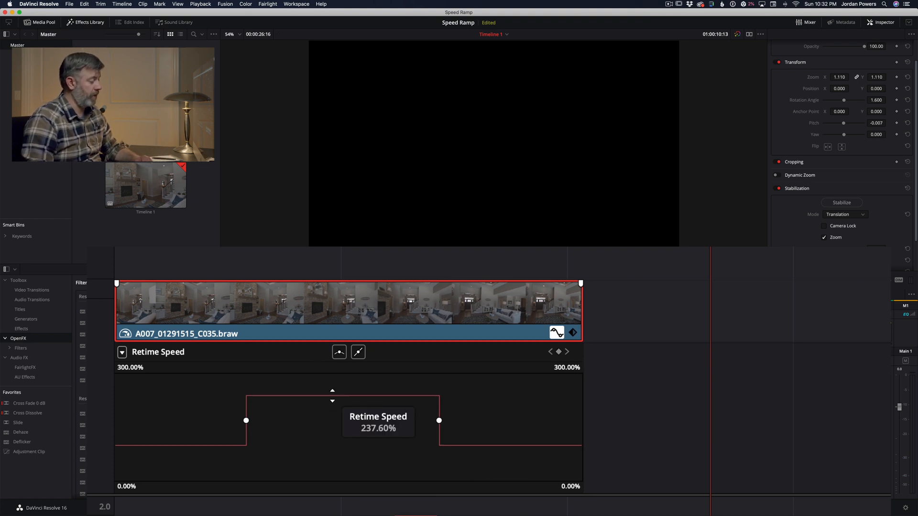
click(216, 248)
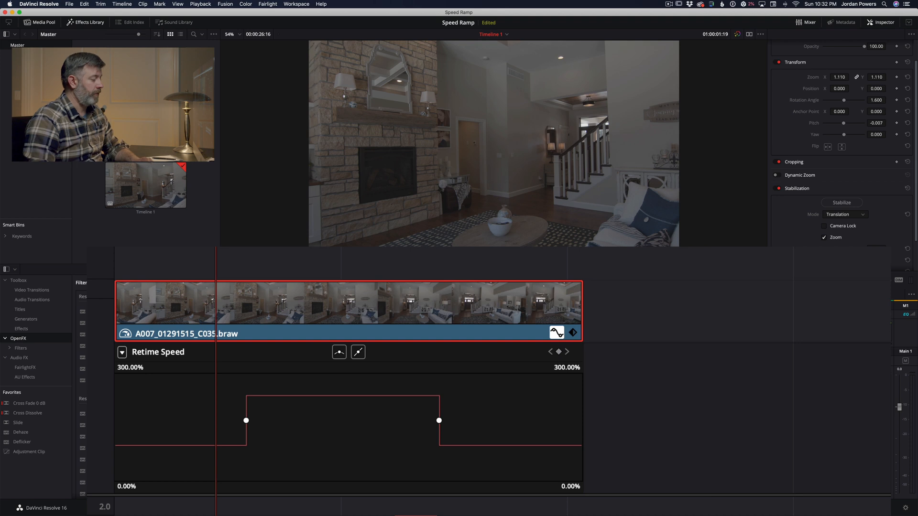
drag(329, 400, 329, 381)
key(space)
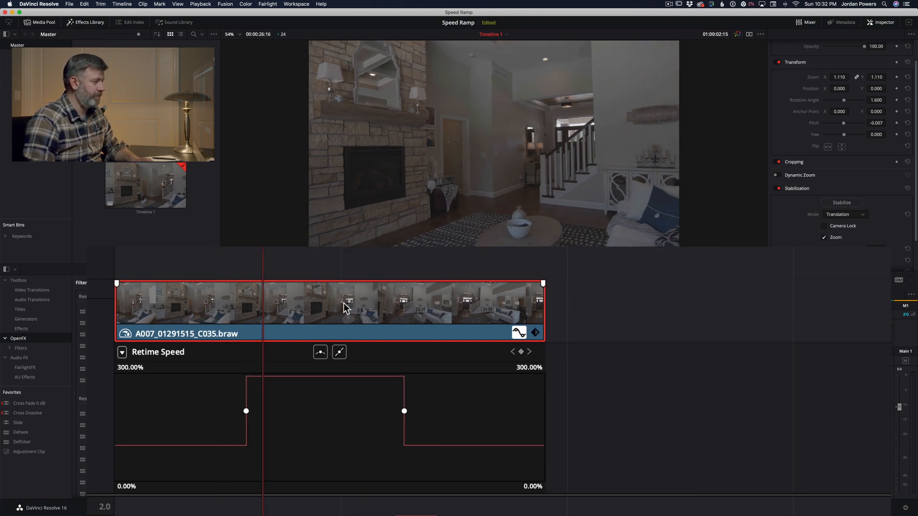
key(space)
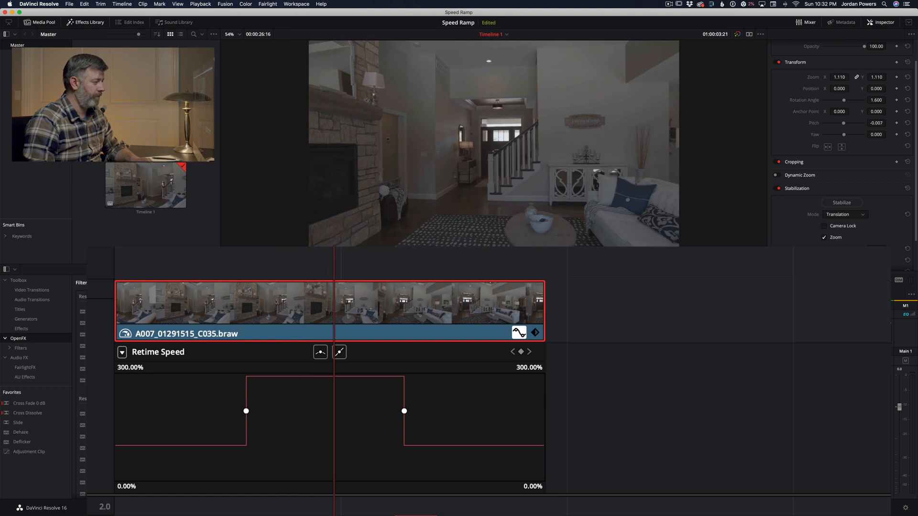
Step: Expand the Retime Speed graph's range to 1540% and raise the section between the keyframes to about 400%
click(216, 249)
key(space)
drag(322, 377, 326, 337)
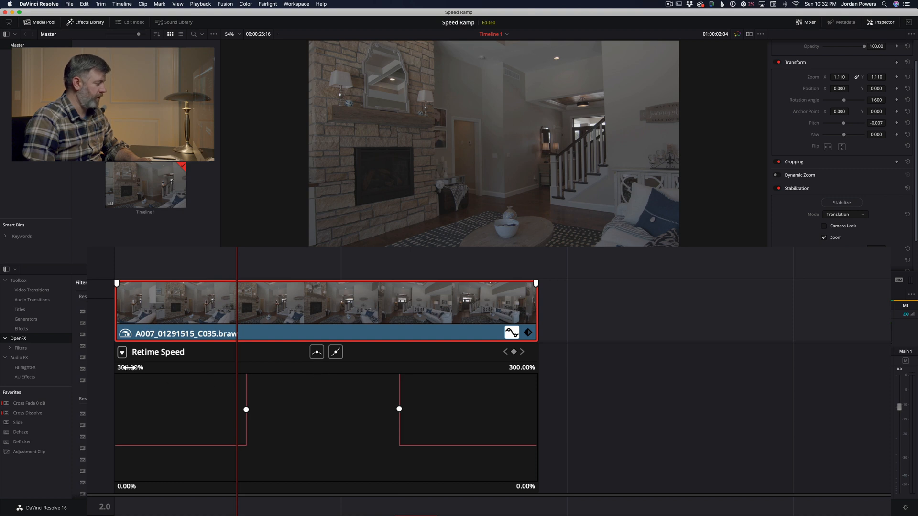
drag(128, 367, 311, 353)
mouse_move(320, 458)
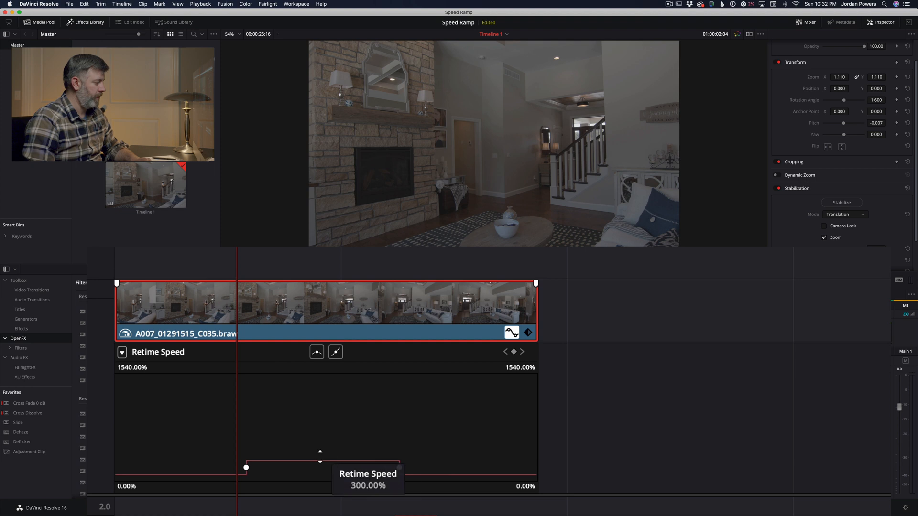
drag(319, 457, 322, 418)
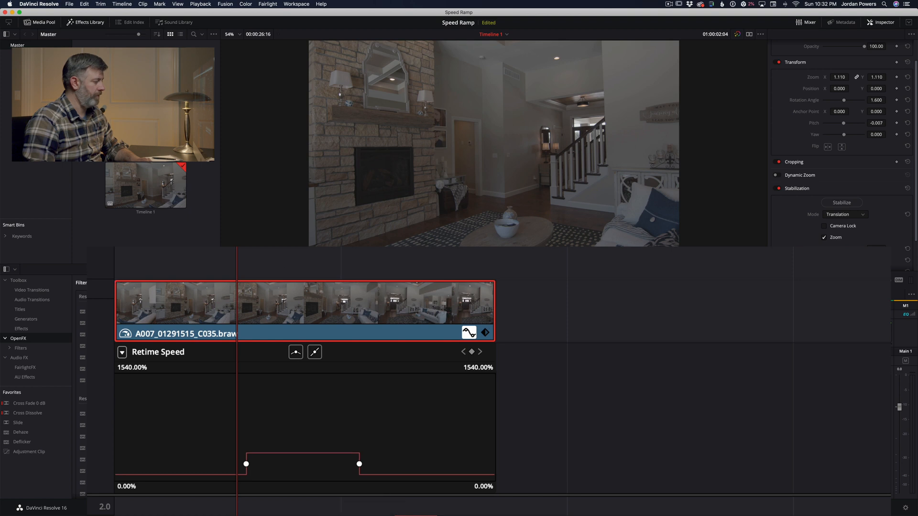
Step: Play the clip from just before the first speed keyframe to check the abrupt speed changes
key(space)
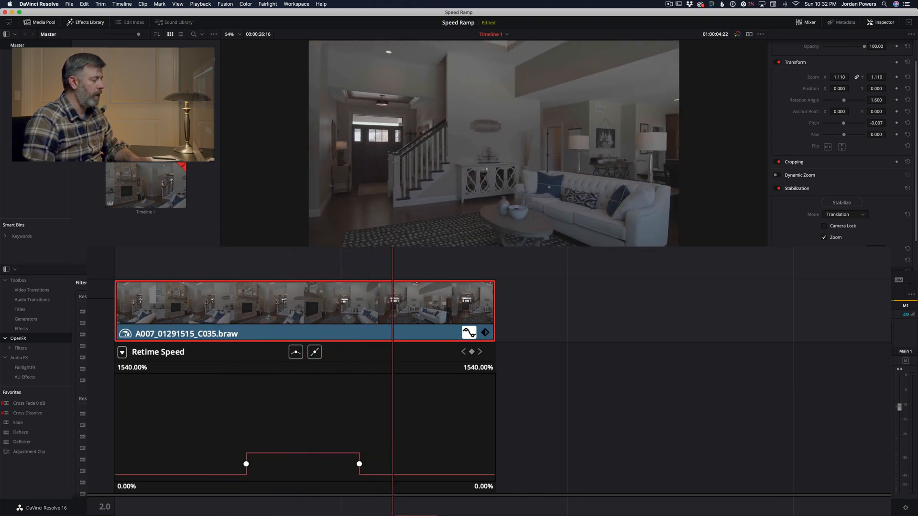
click(218, 249)
key(space)
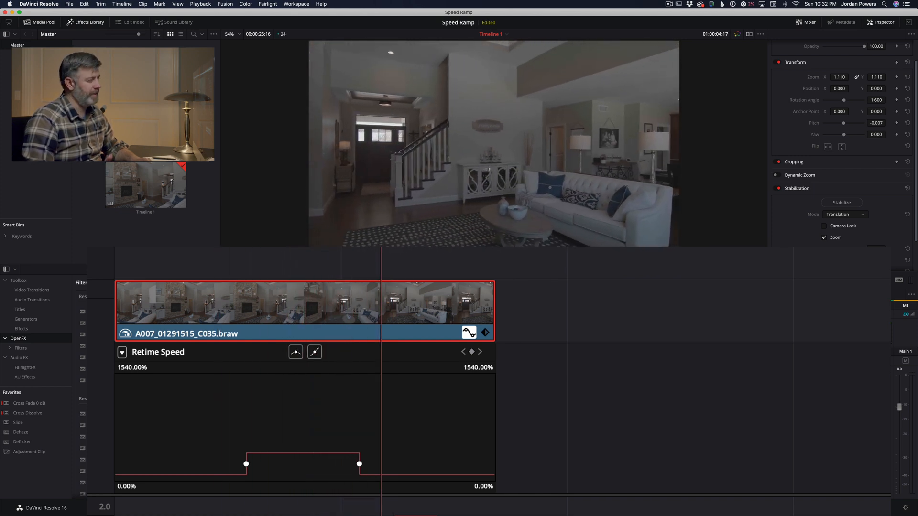
key(space)
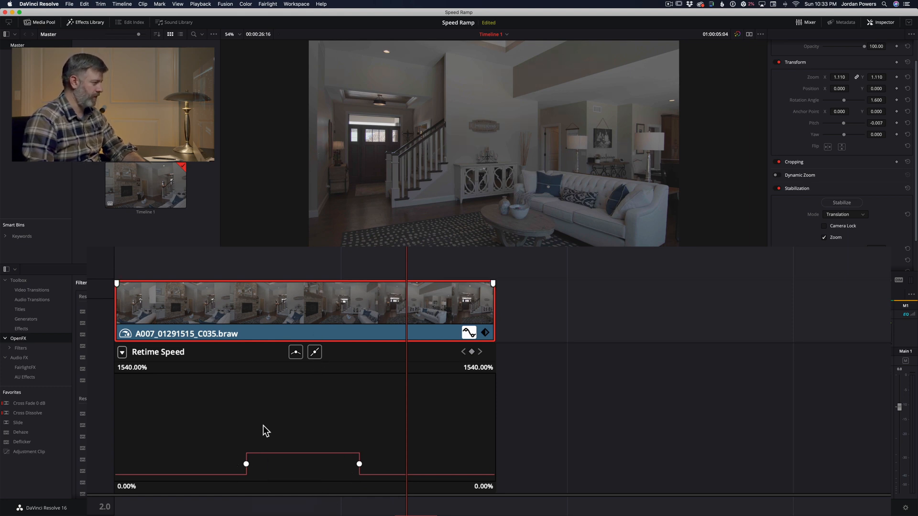
Step: Reduce the Retime Speed graph's range to 525%, smooth both speed keyframes into curves, and play back the ramp
mouse_move(145, 364)
mouse_down()
mouse_move(108, 365)
mouse_move(139, 365)
mouse_move(121, 365)
mouse_up()
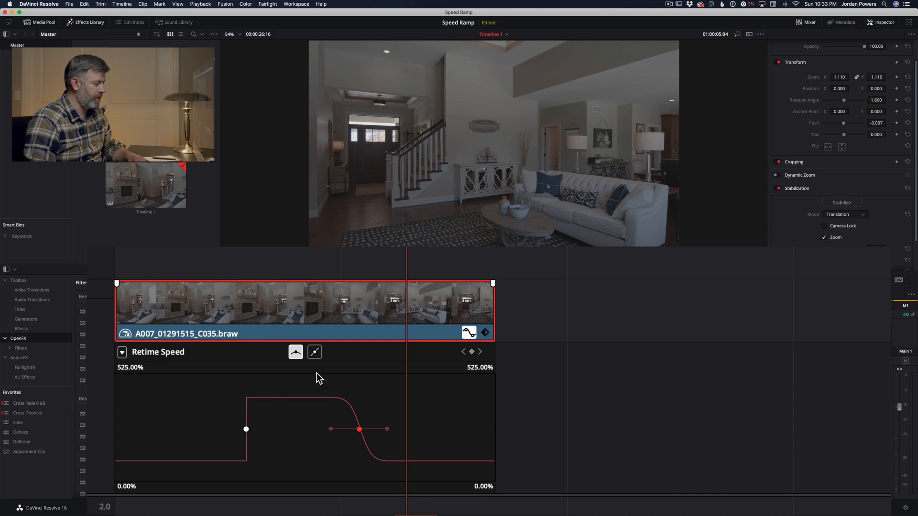
click(296, 352)
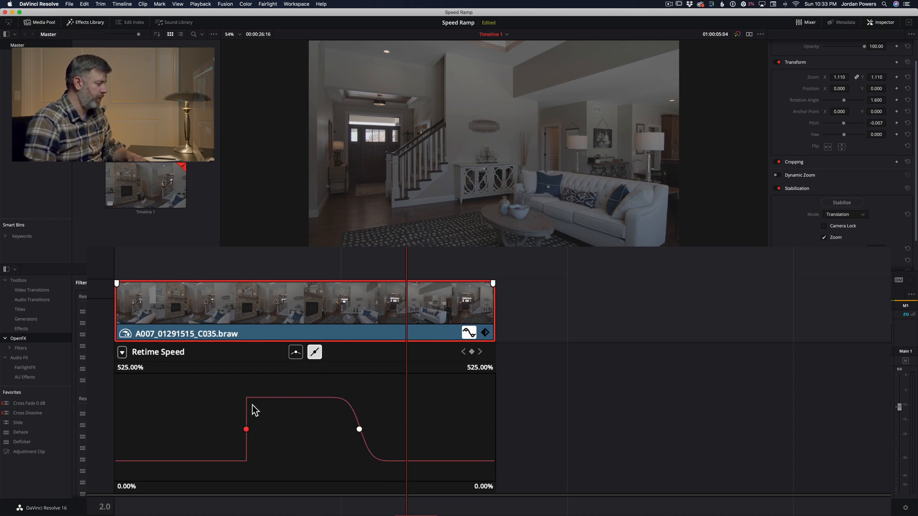
click(296, 352)
click(197, 268)
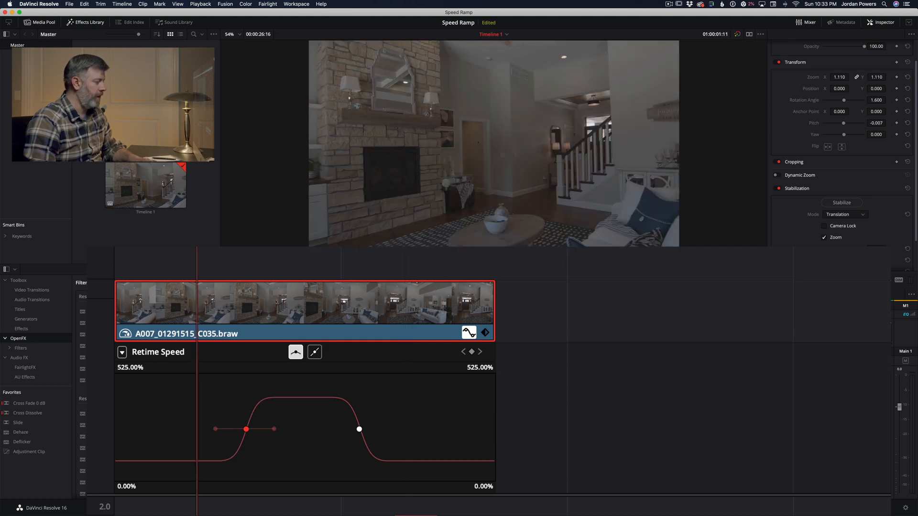
key(space)
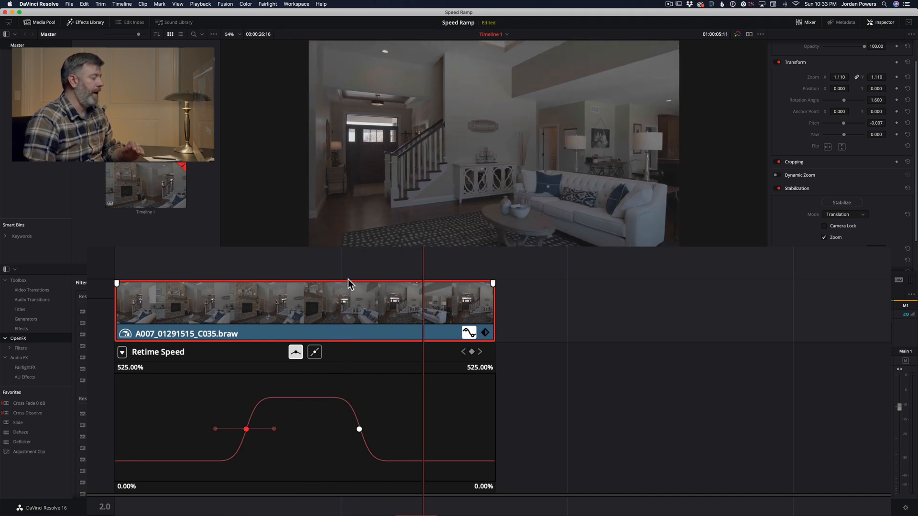
Step: Lengthen the curve handles of both speed keyframes to make the ramp in and out more gradual
click(334, 268)
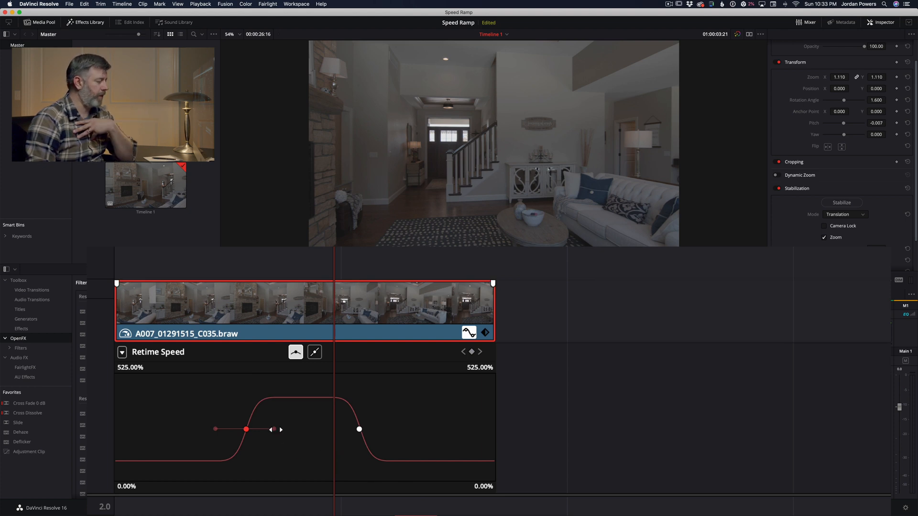
drag(276, 430, 293, 426)
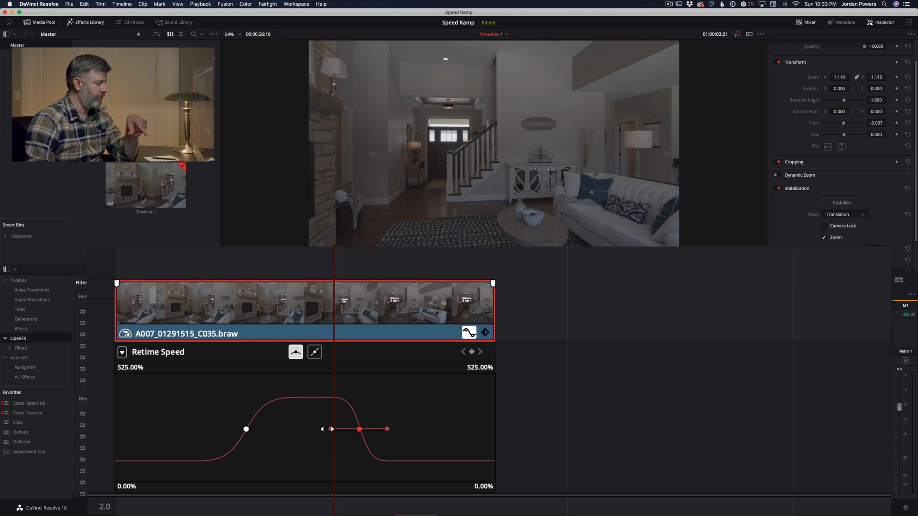
drag(332, 429, 302, 429)
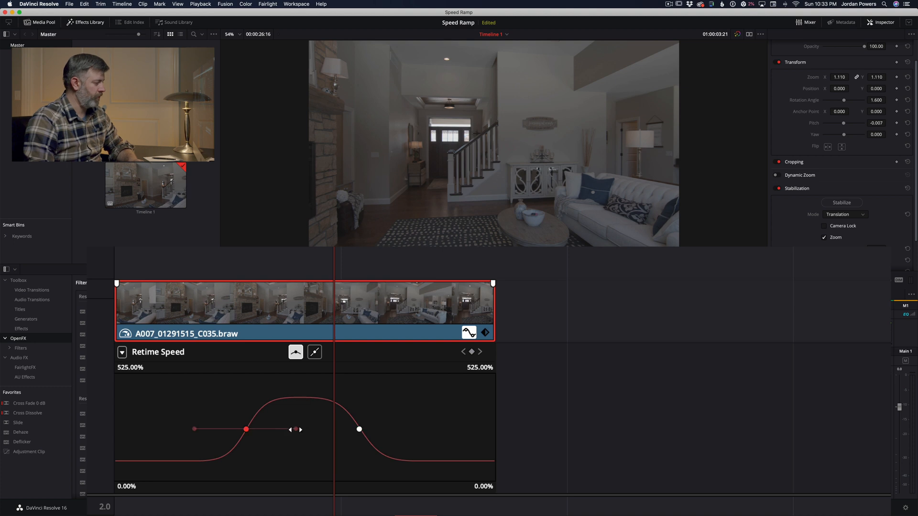
Step: Lengthen the first speed keyframe's curve handles slightly and play back the clip to check the ramp
drag(296, 429, 302, 429)
click(326, 298)
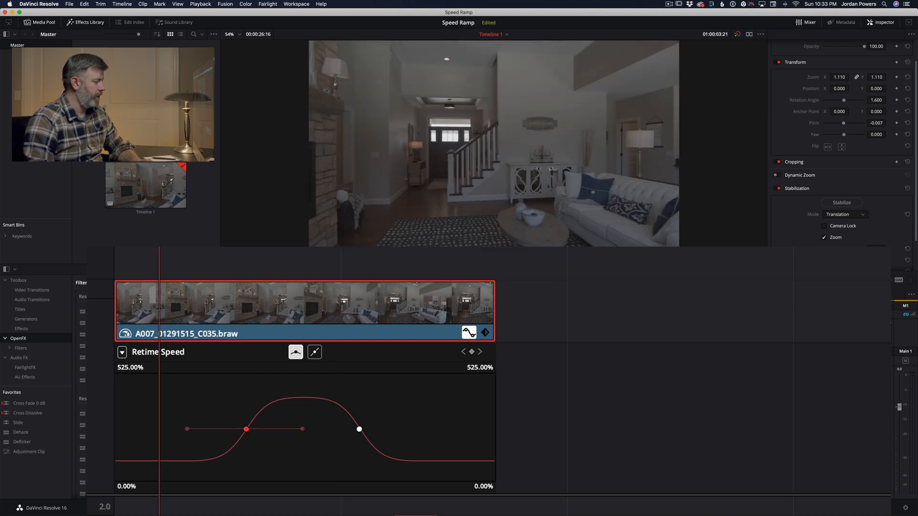
key(space)
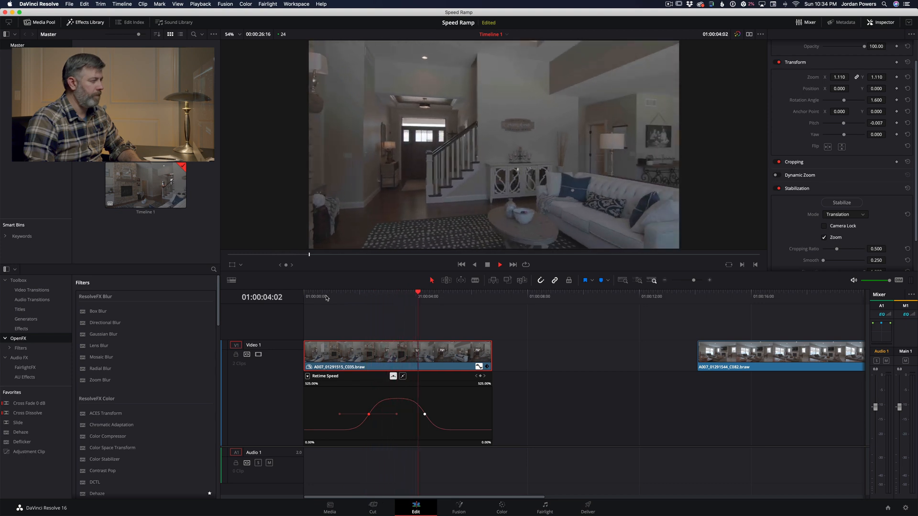
key(space)
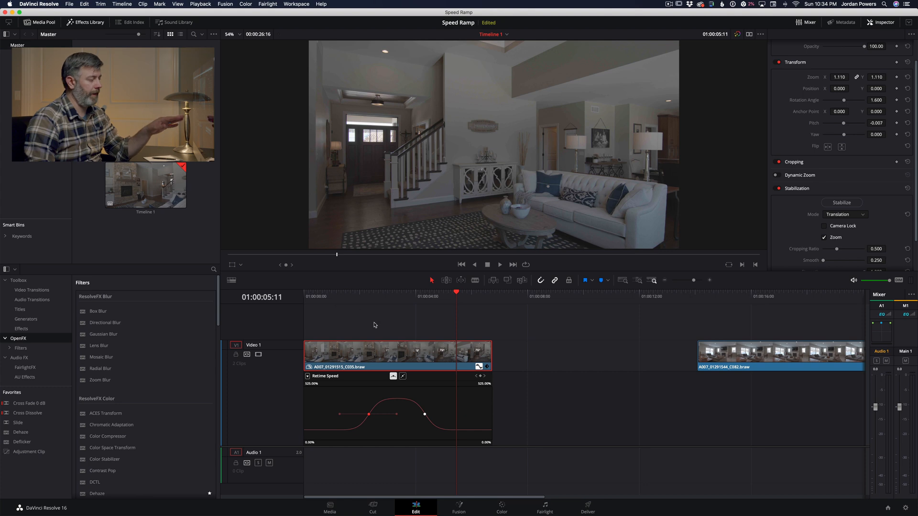
Step: Move clip A007_01291544_C082.braw earlier on the timeline, closer to the ramped clip, and play it through
scroll(407, 324, right, 5)
drag(559, 356, 405, 356)
click(366, 297)
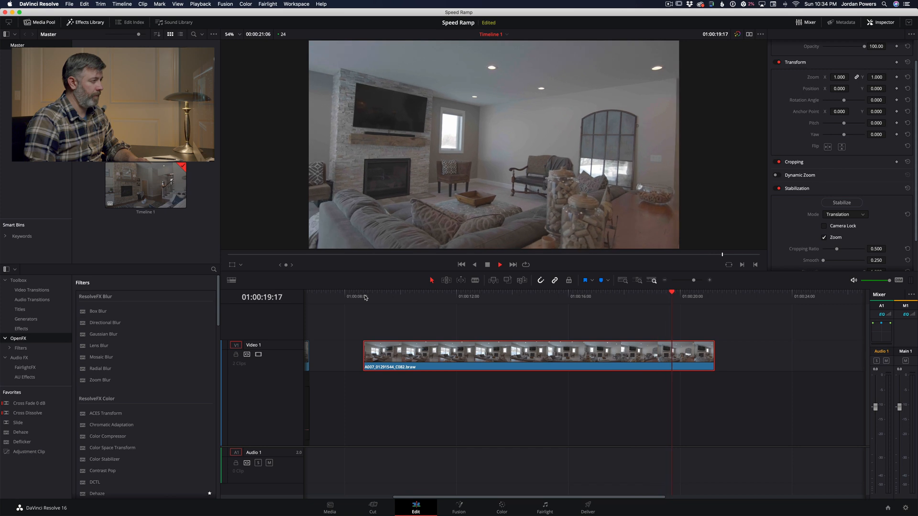
key(space)
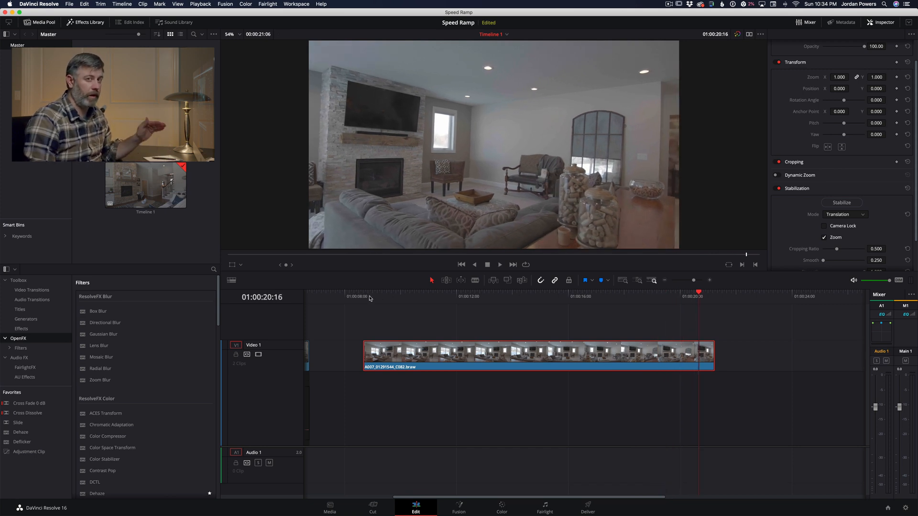
Step: Show the retime curve for clip A007_01291544_C082.braw, displaying Retime Speed instead of Retime Frame
right_click(408, 355)
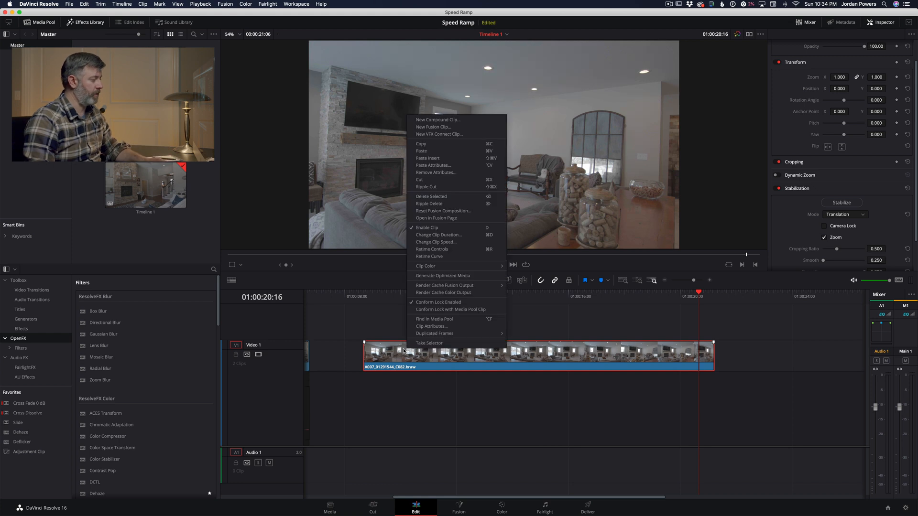
click(429, 256)
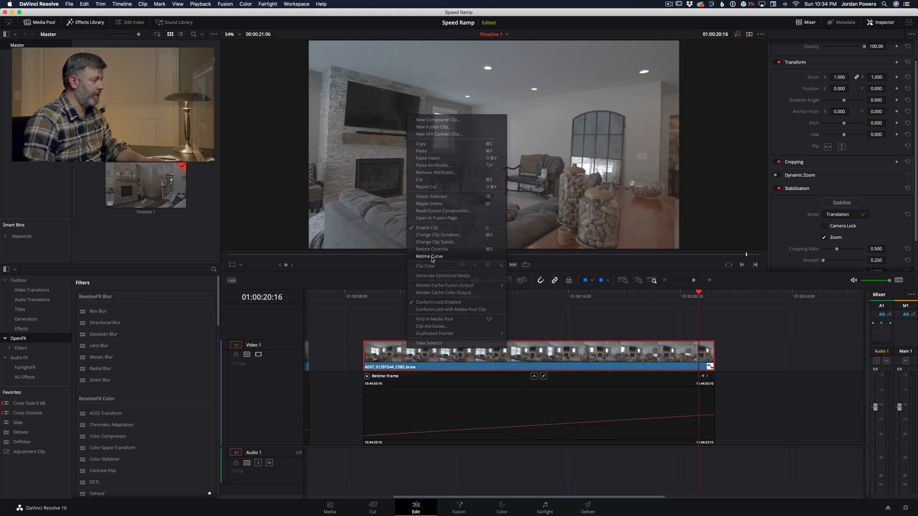
click(367, 377)
click(371, 500)
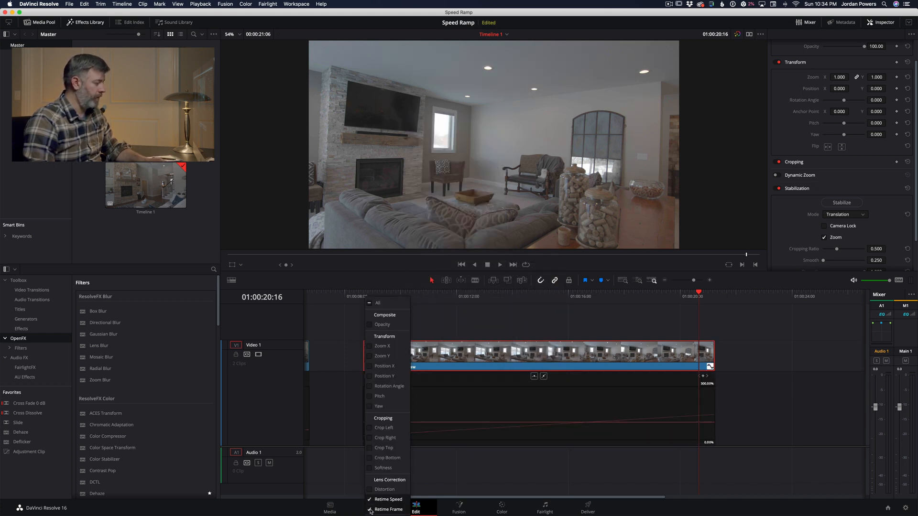
click(468, 403)
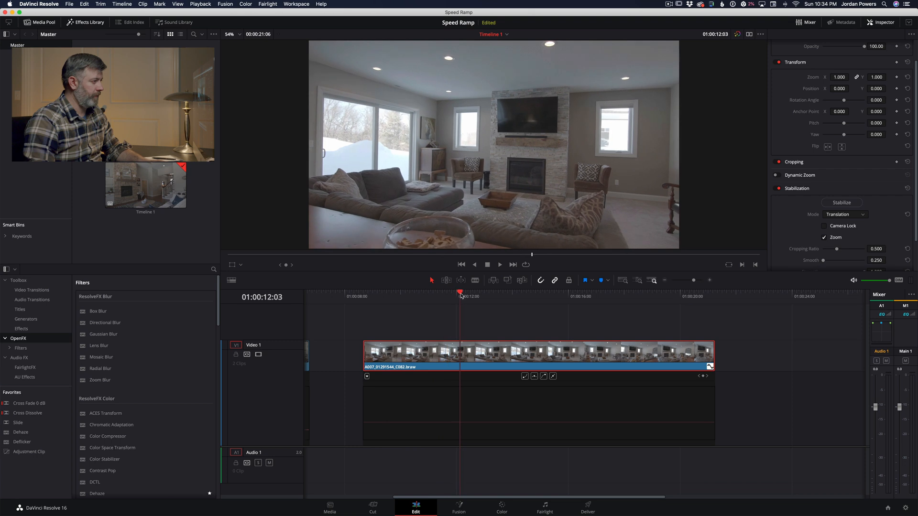
Step: Add a speed keyframe to the Retime Speed curve at 01:00:11:19, where the ramp should start
click(401, 295)
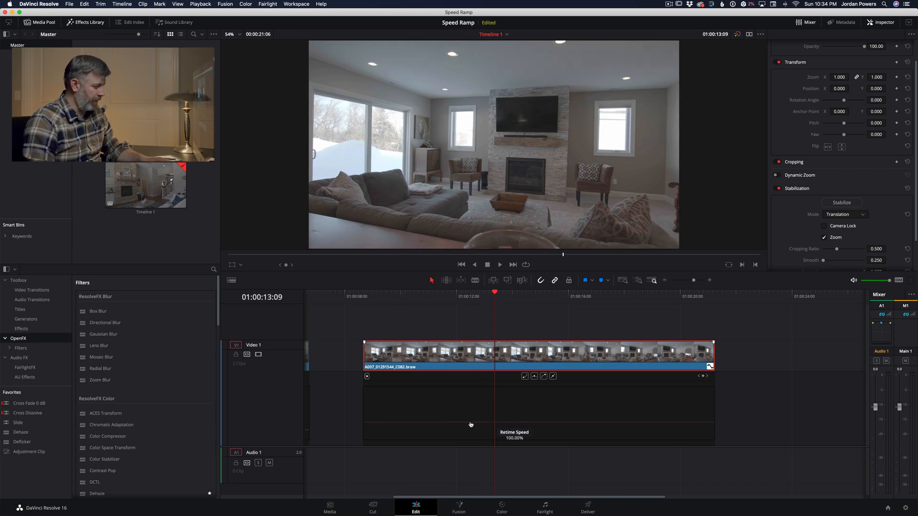
drag(478, 297, 450, 299)
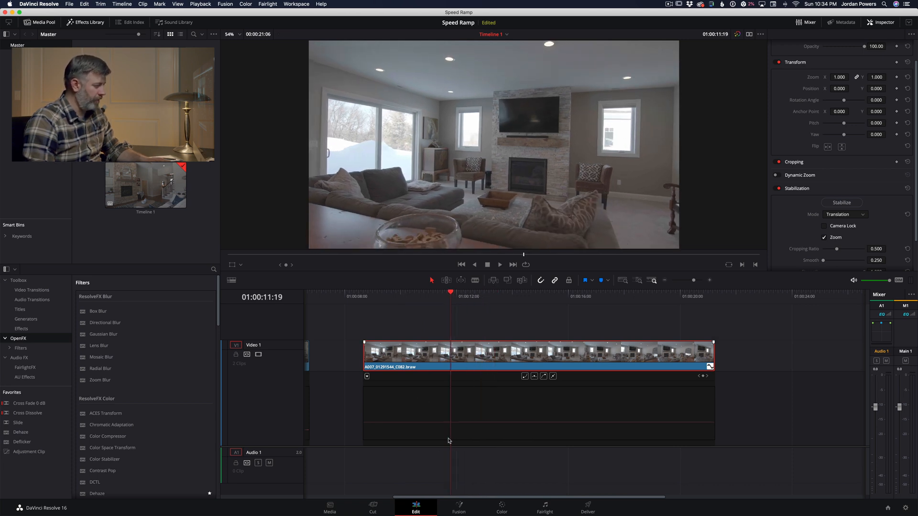
alt+click(451, 423)
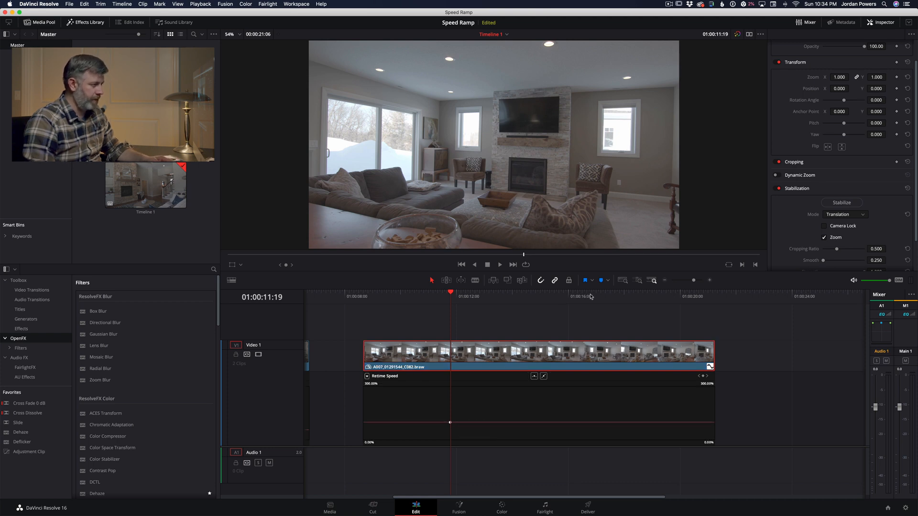
Step: Add a second speed keyframe at about 01:00:18:11 and play the clip around it to check its position
key(space)
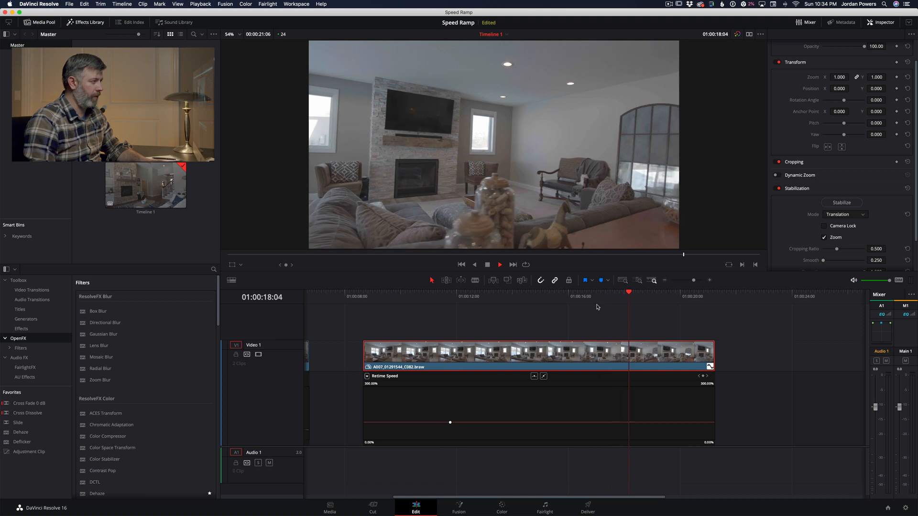
key(space)
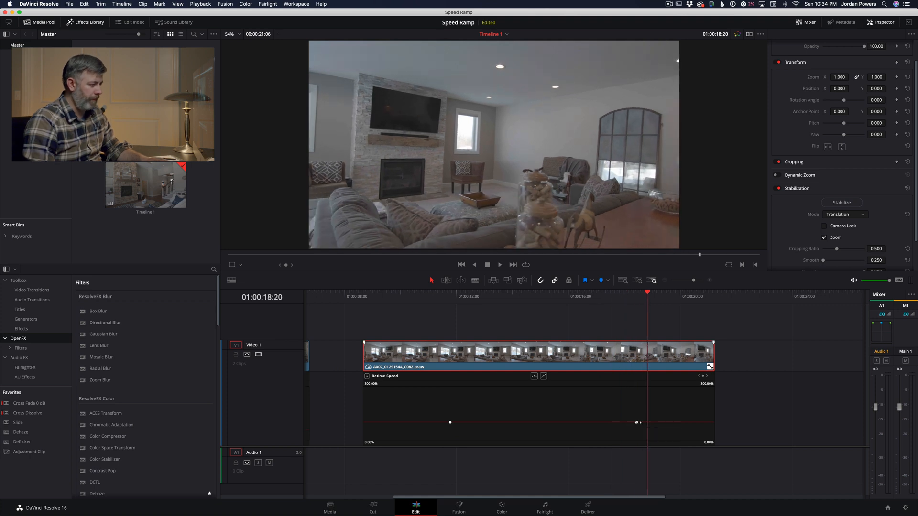
click(616, 297)
key(space)
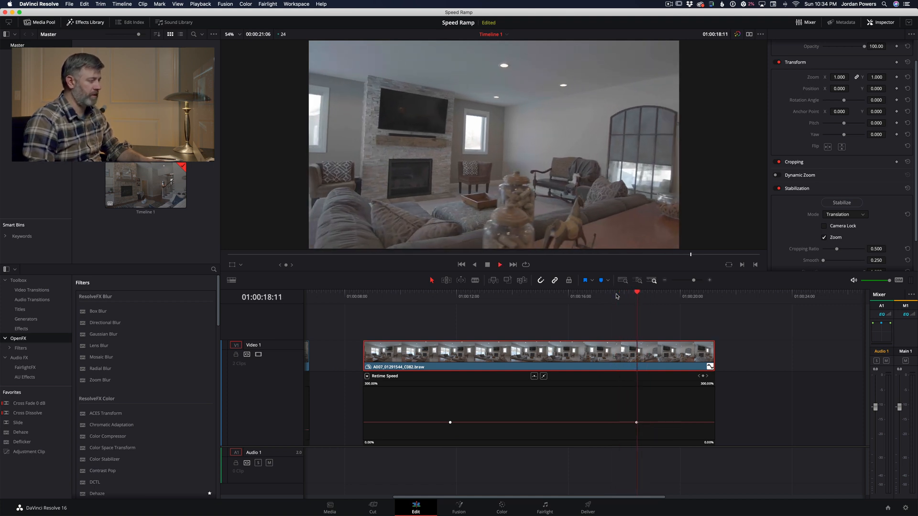
key(space)
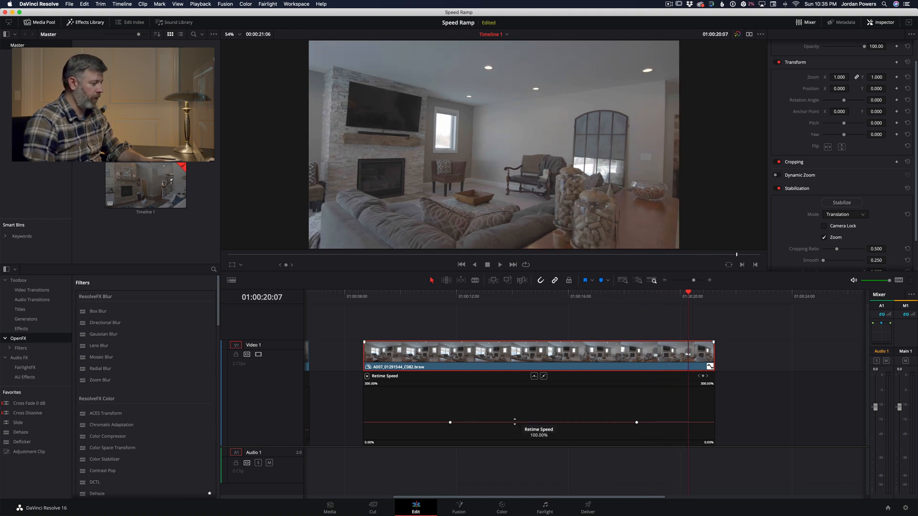
Step: Raise the section between the keyframes to about 400%, expanding the Retime Speed graph's range to 470%, and play it back
drag(515, 421, 478, 397)
drag(373, 384, 382, 383)
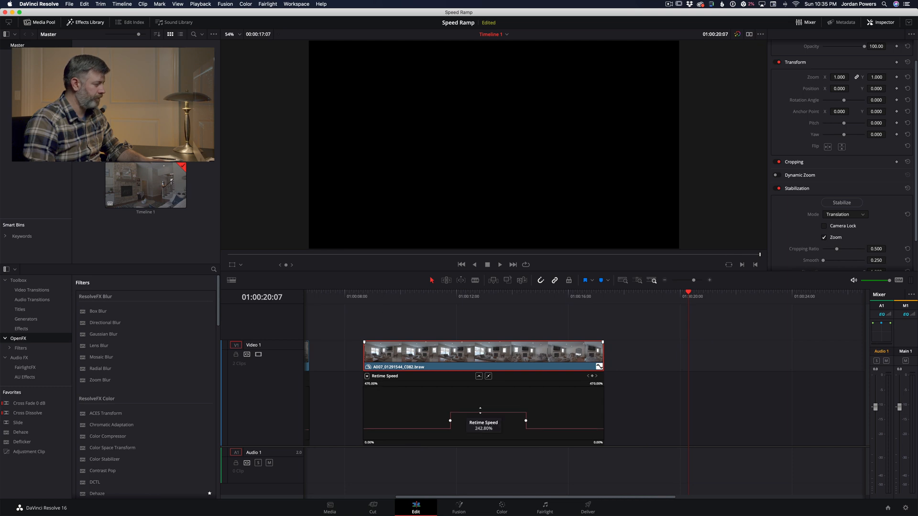
drag(480, 410, 459, 379)
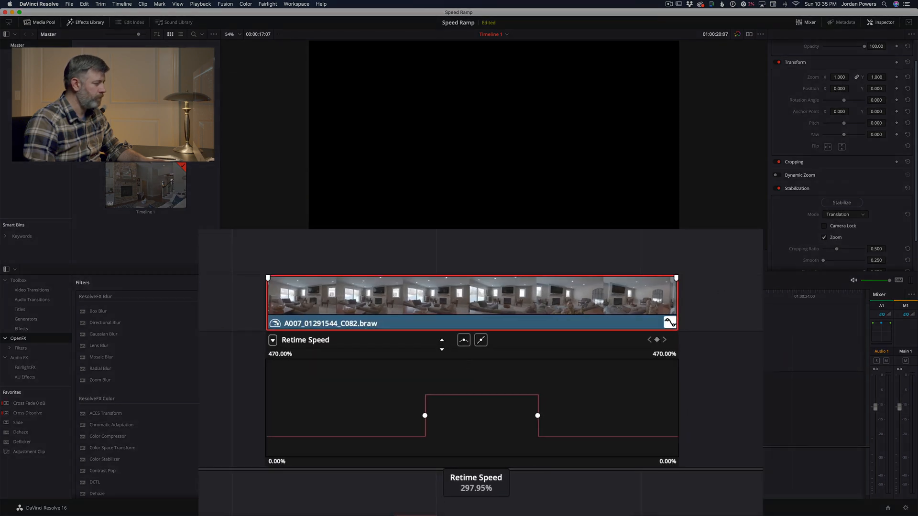
drag(442, 344, 423, 243)
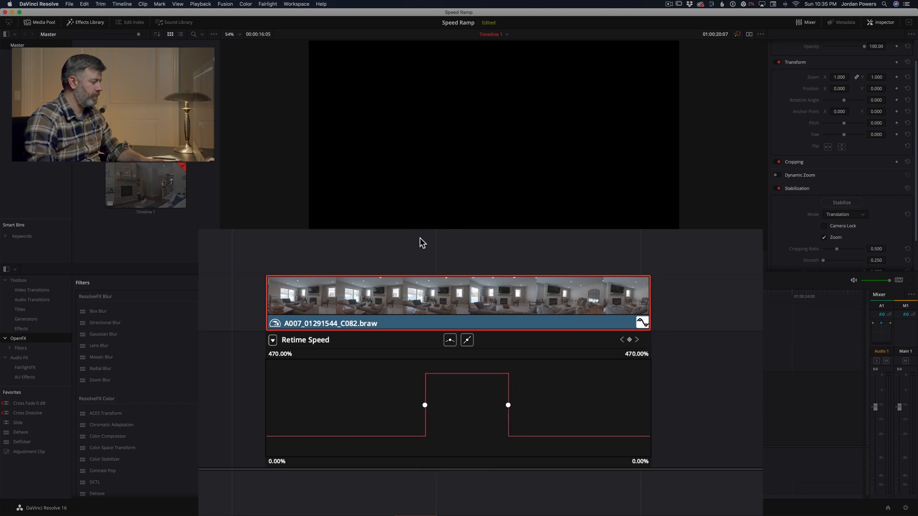
key(space)
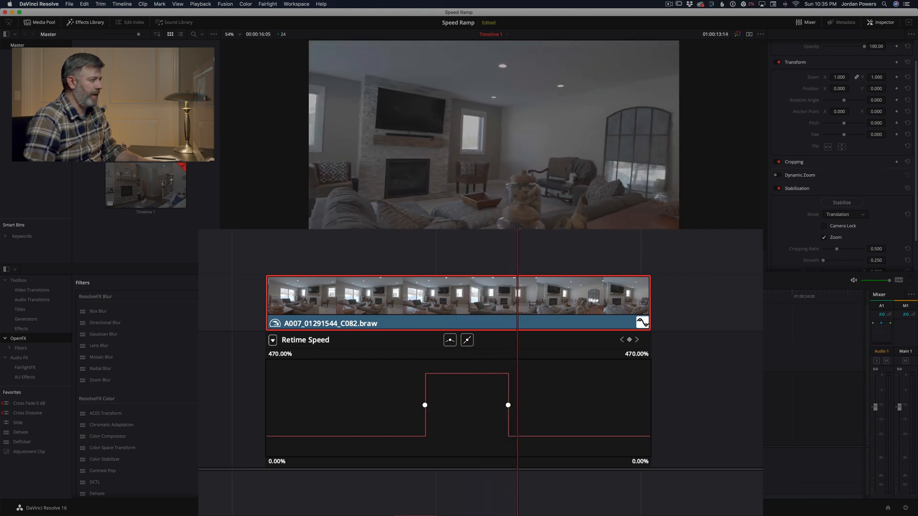
key(space)
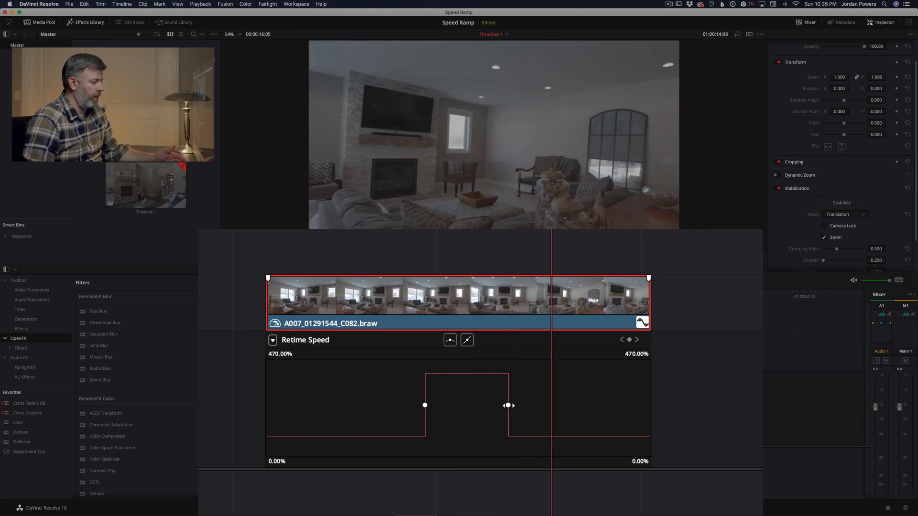
Step: Smooth both speed keyframes into curves with longer handles and play back the ramp
click(450, 341)
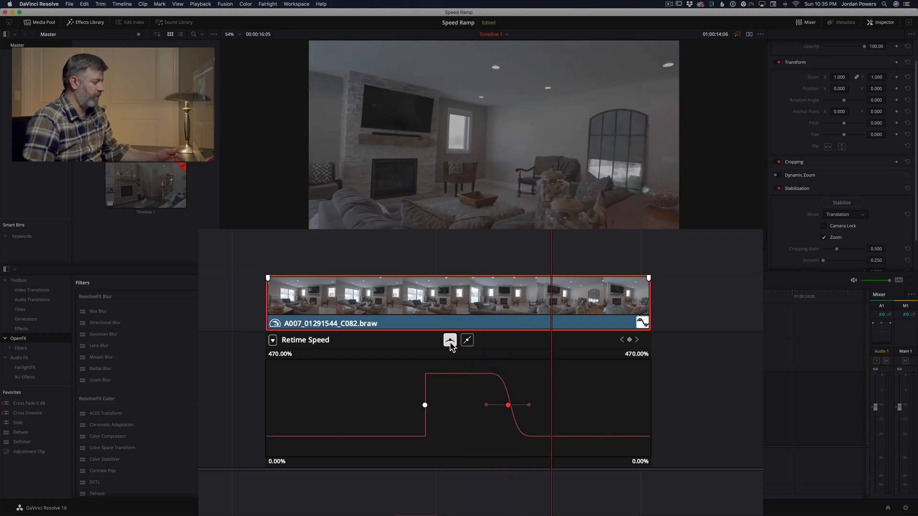
click(450, 340)
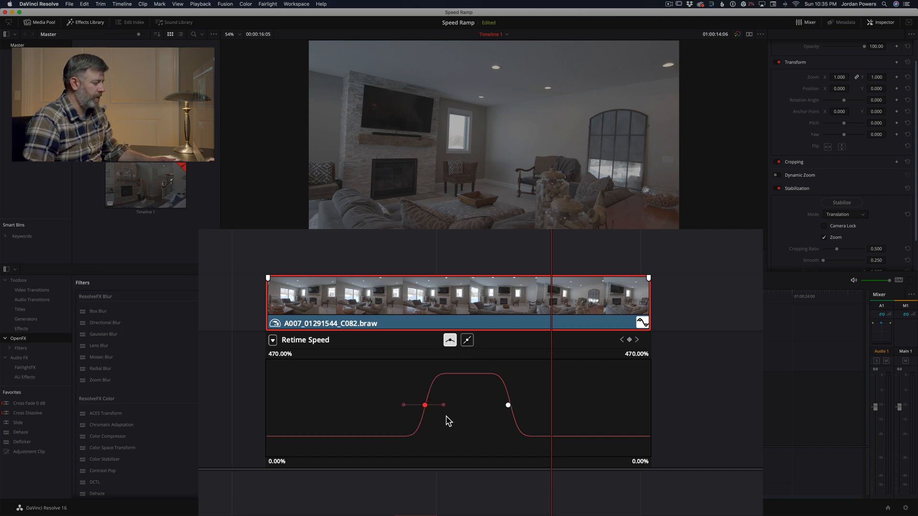
mouse_move(443, 405)
mouse_down()
mouse_move(469, 405)
mouse_move(455, 406)
mouse_up()
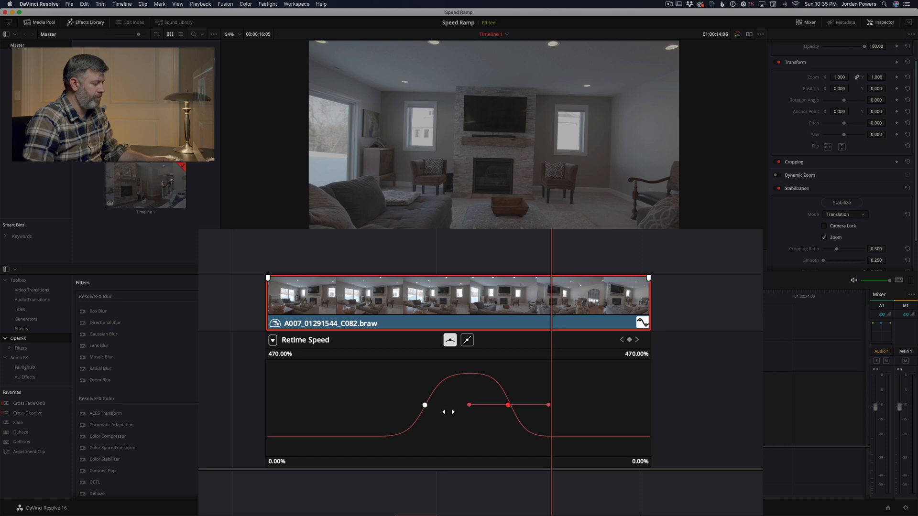
click(367, 234)
key(space)
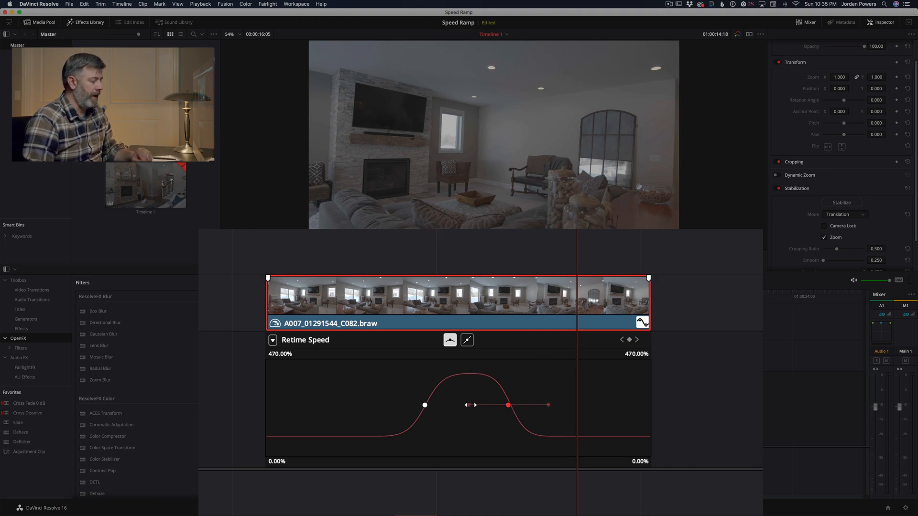
Step: Move the second speed keyframe slightly later, lengthen its curve handles to ease the slowdown, and play back the ramp
drag(471, 405, 467, 405)
click(422, 404)
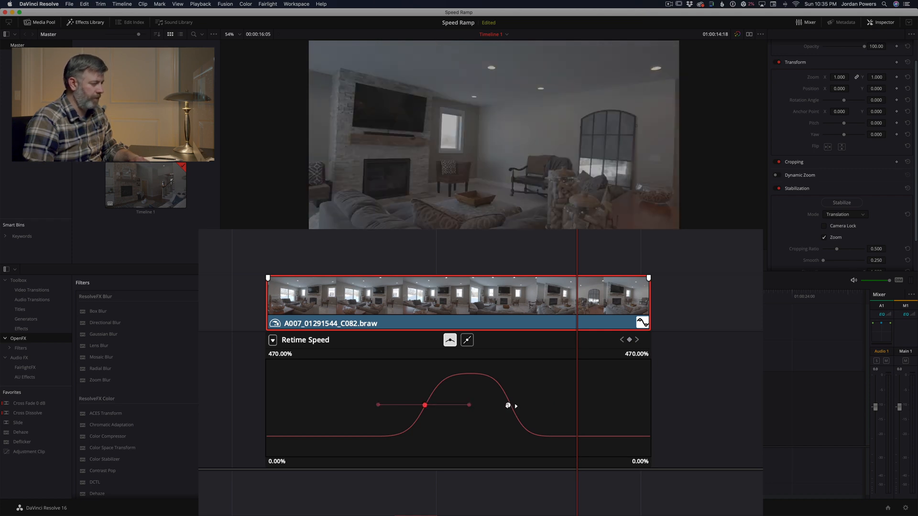
drag(510, 405, 470, 405)
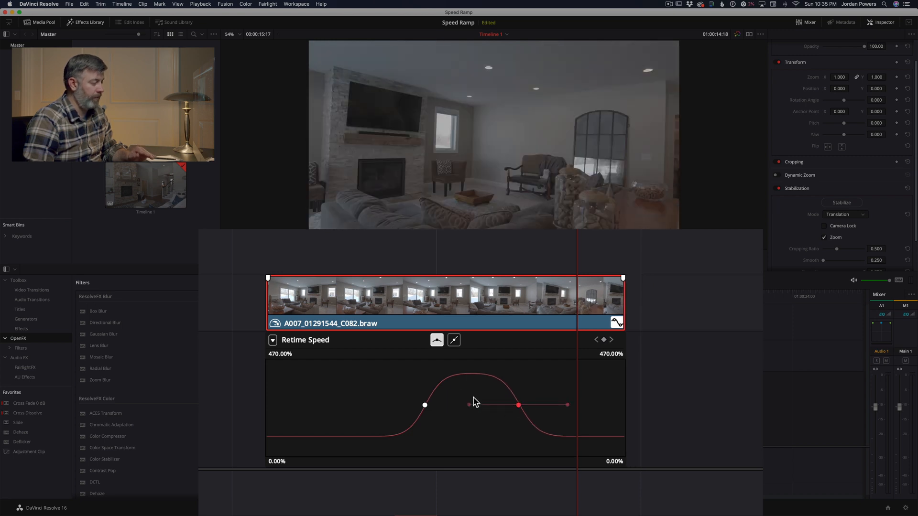
click(429, 294)
key(space)
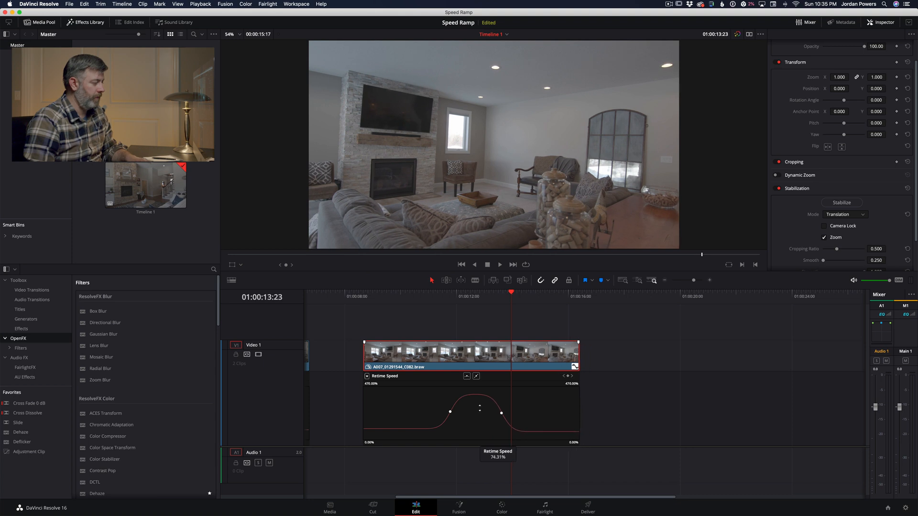
Step: Play the clip repeatedly from just before the first speed keyframe to check how smoothly the ramp speeds up and slows down
click(439, 300)
key(space)
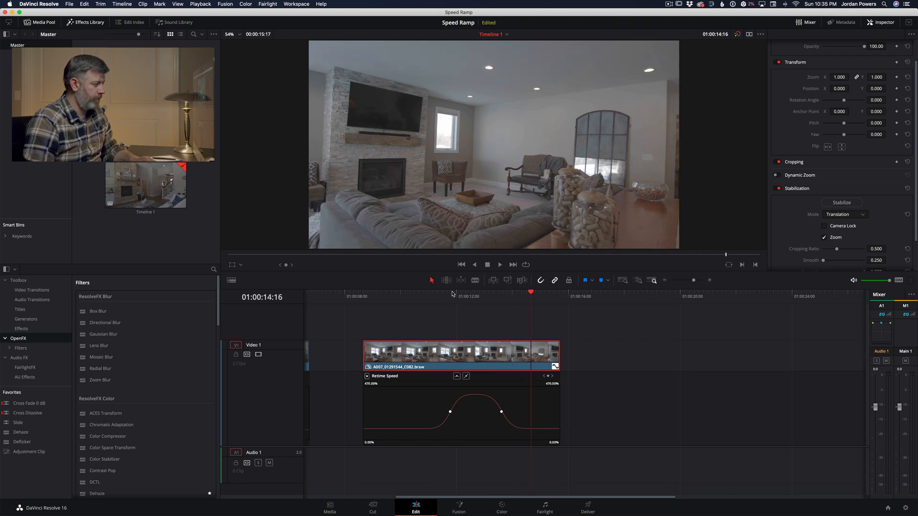
click(429, 300)
key(space)
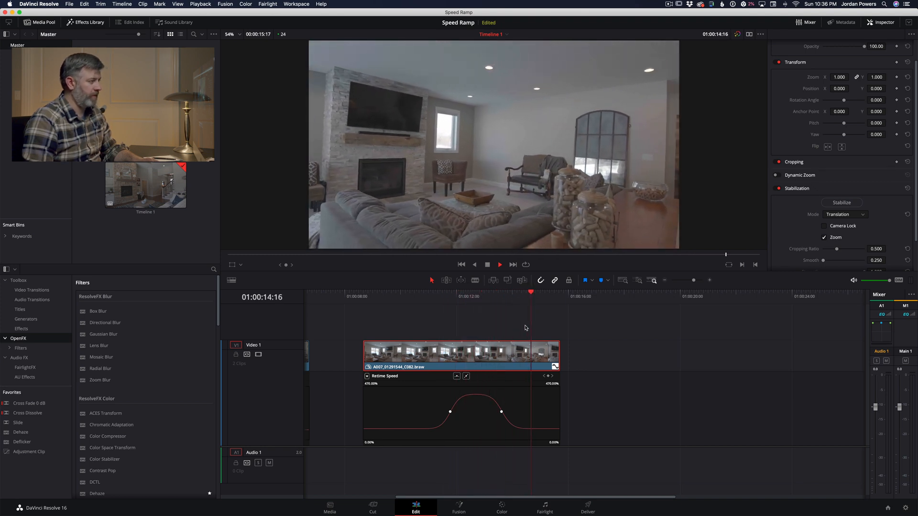
key(space)
click(433, 300)
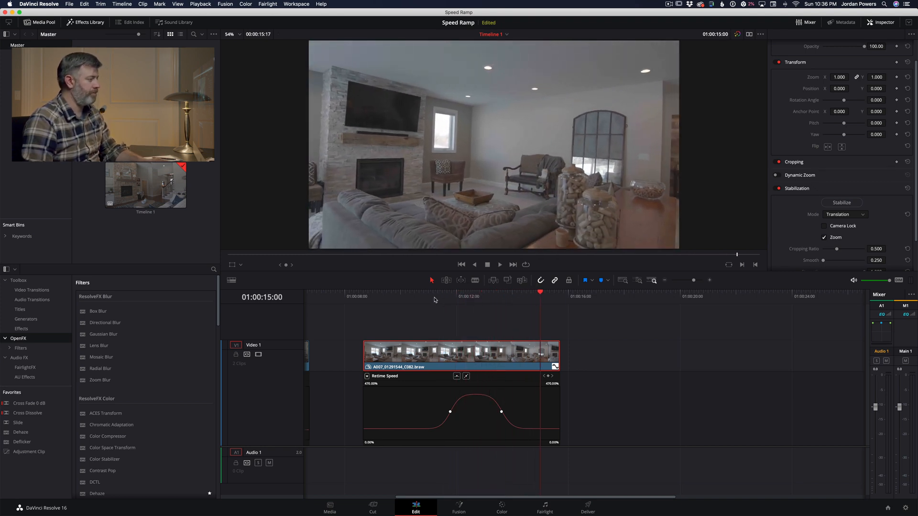
key(space)
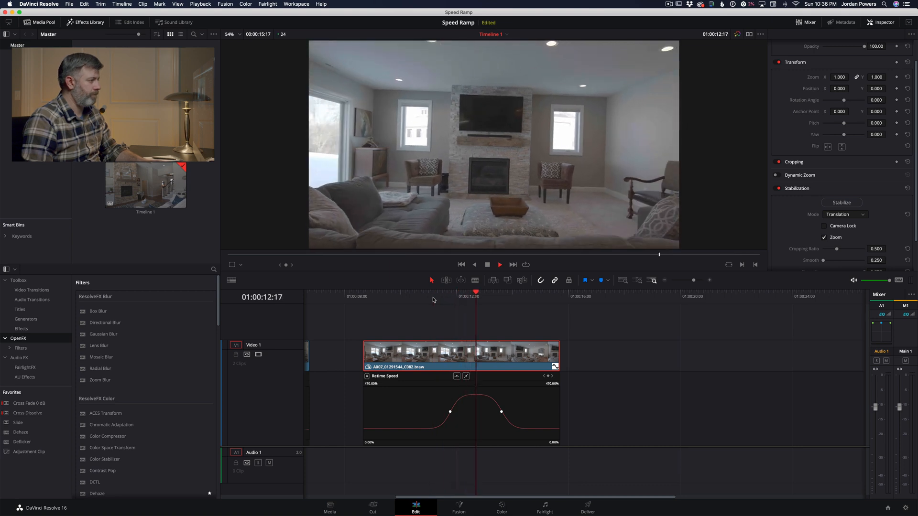